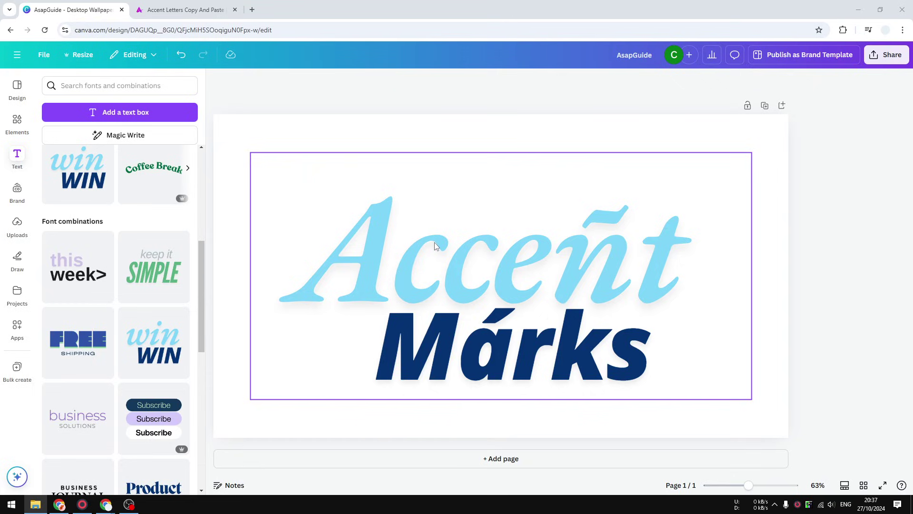
Glance at the accent letters site, then come back to the Canva design.
click(319, 75)
click(185, 10)
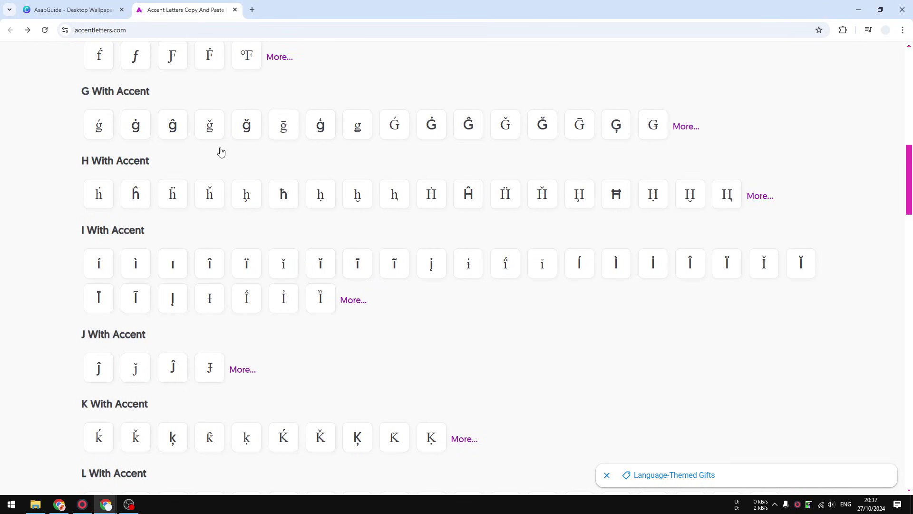
scroll(236, 139, up, 3)
scroll(164, 64, up, 5)
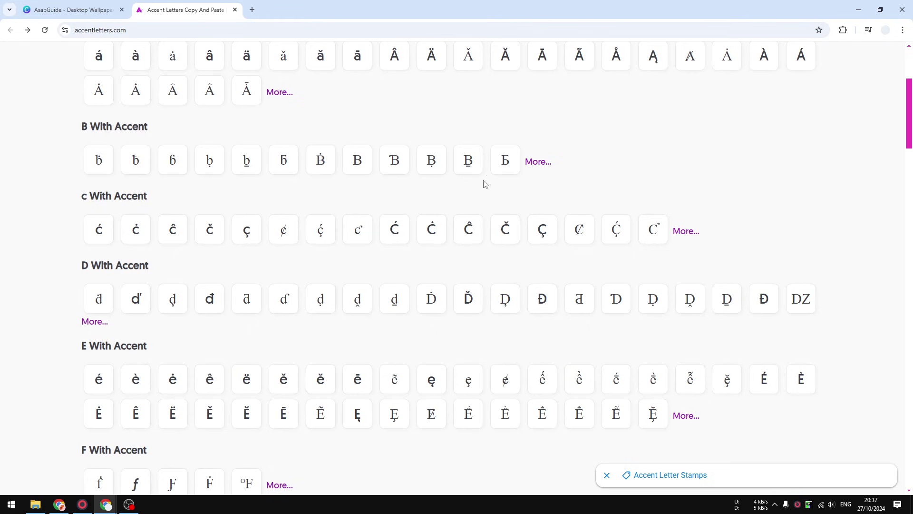
scroll(424, 144, up, 4)
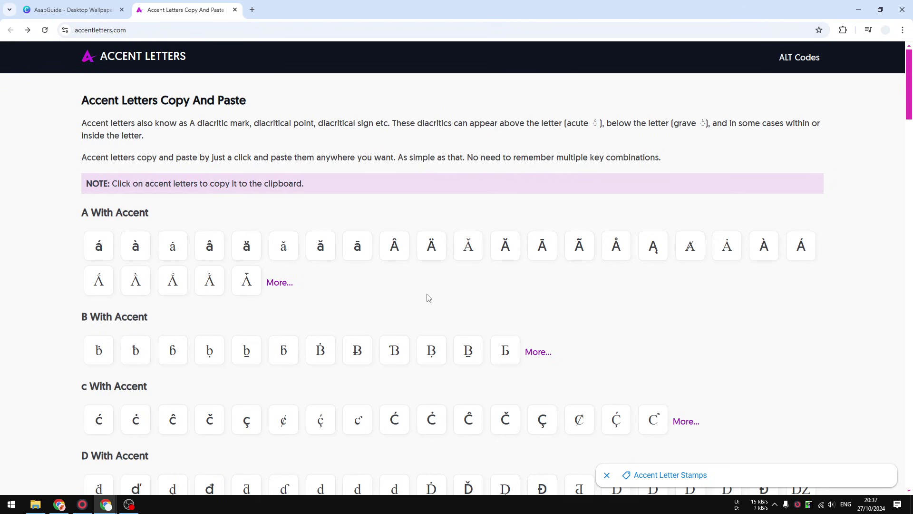
click(72, 9)
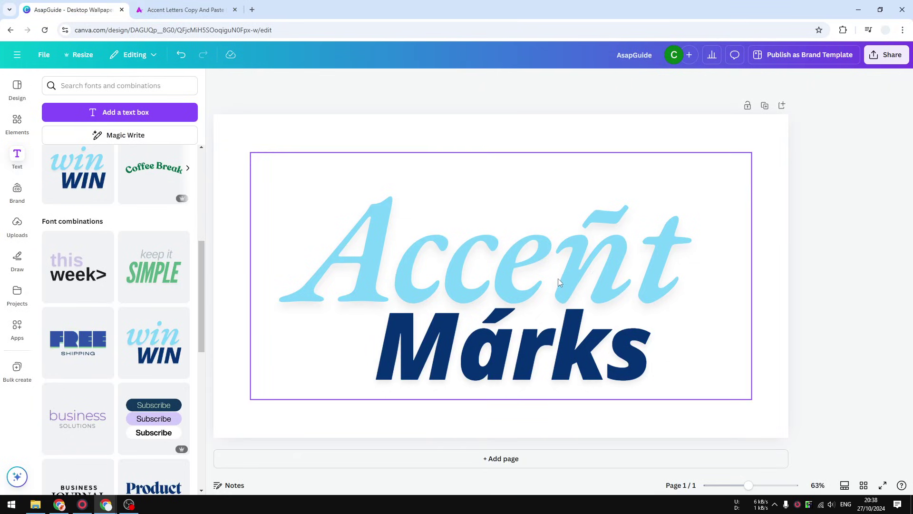
Open the Acceñt and Márks text boxes for editing without changing them, then deselect.
click(593, 256)
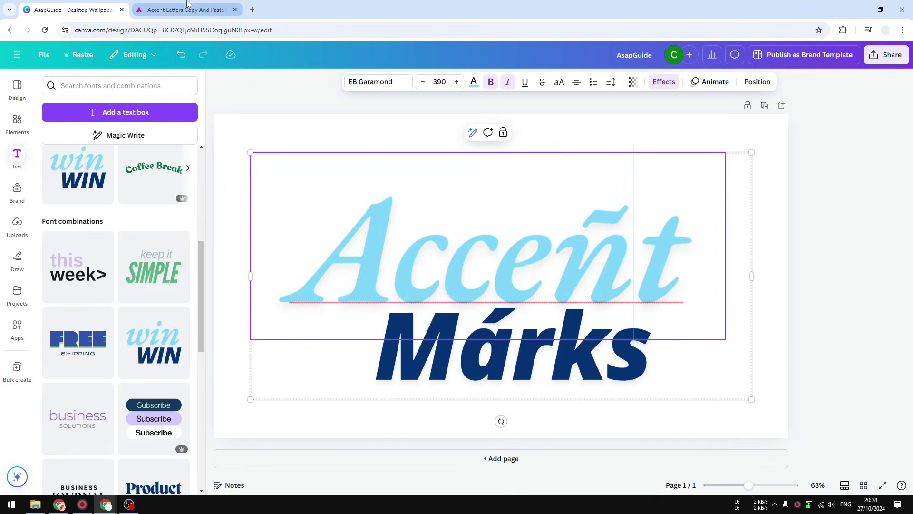
drag(628, 257, 571, 257)
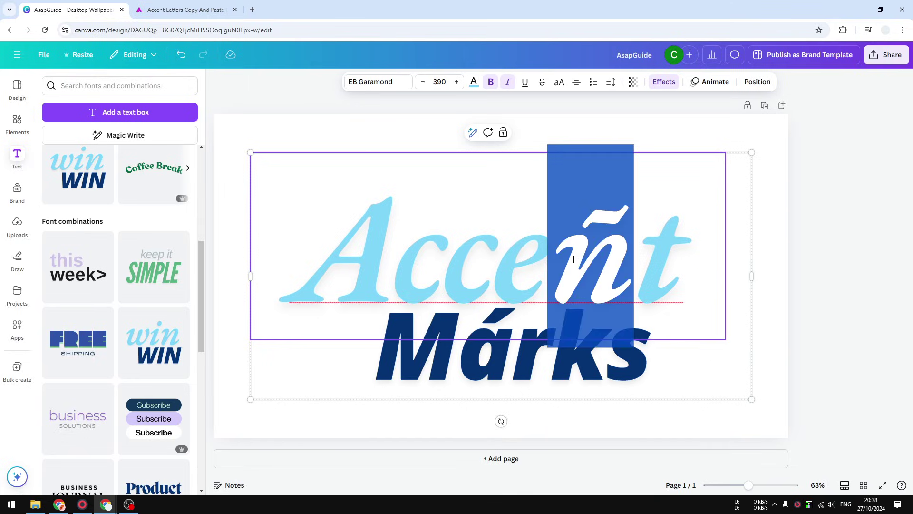
click(504, 364)
double_click(503, 363)
click(509, 353)
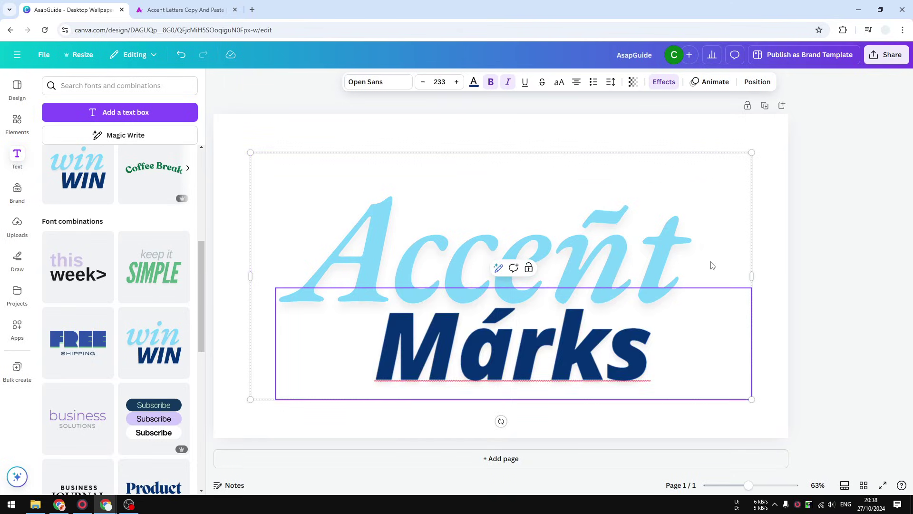
click(766, 243)
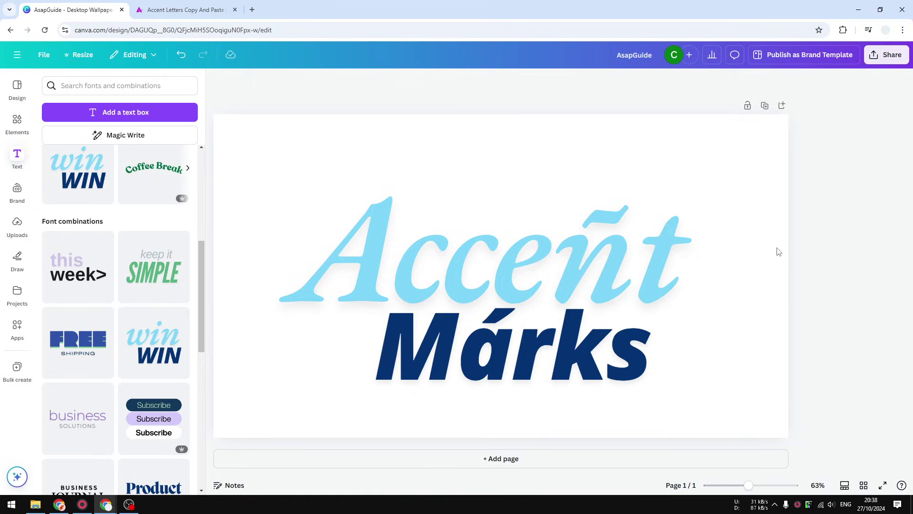
Add a blank page 2 and drop the 'this week>' font combination onto it.
click(475, 458)
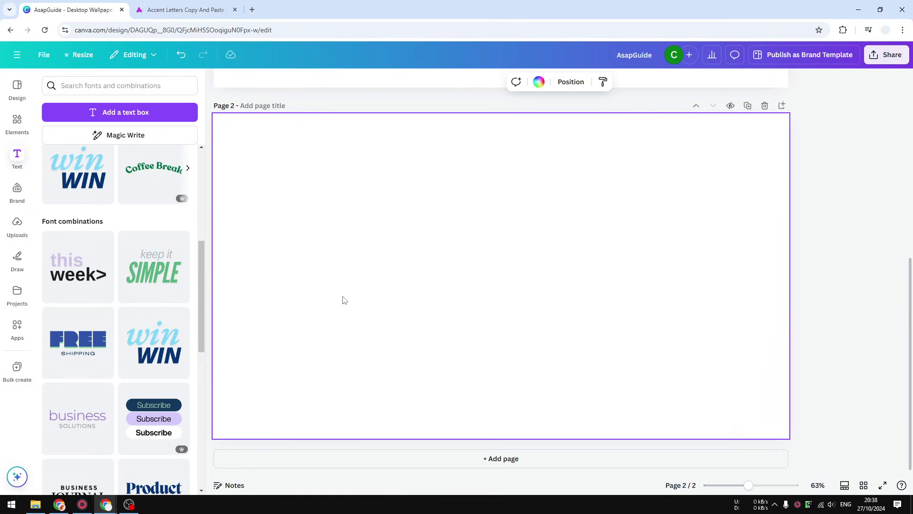
scroll(145, 296, down, 3)
scroll(157, 289, up, 3)
scroll(125, 305, down, 2)
scroll(125, 304, up, 3)
click(78, 218)
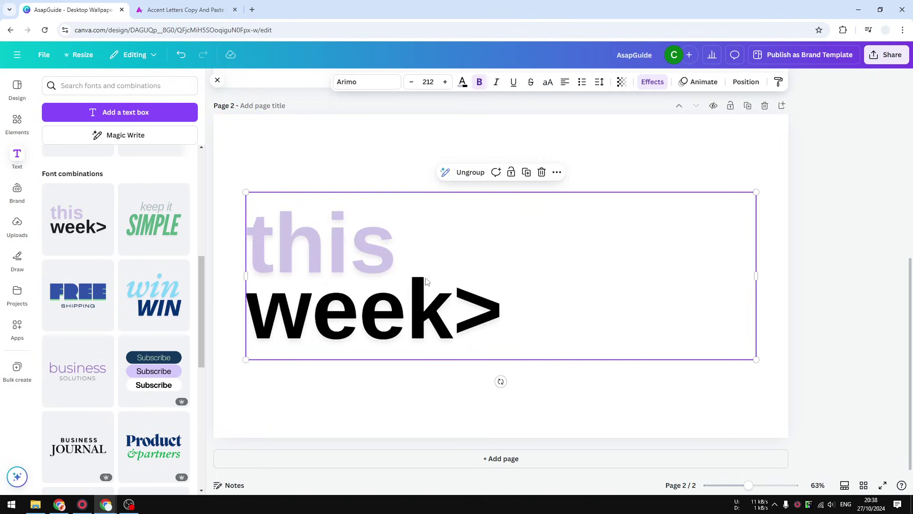
click(802, 282)
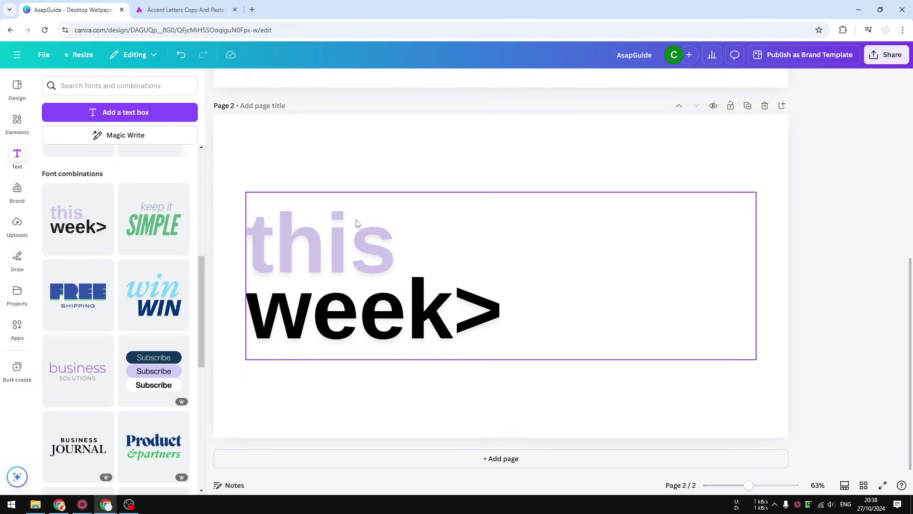
Copy the accented letter ś from accentletters.com's S With Accent section.
click(184, 9)
scroll(386, 218, down, 5)
scroll(332, 253, down, 4)
scroll(331, 253, down, 3)
scroll(149, 274, down, 3)
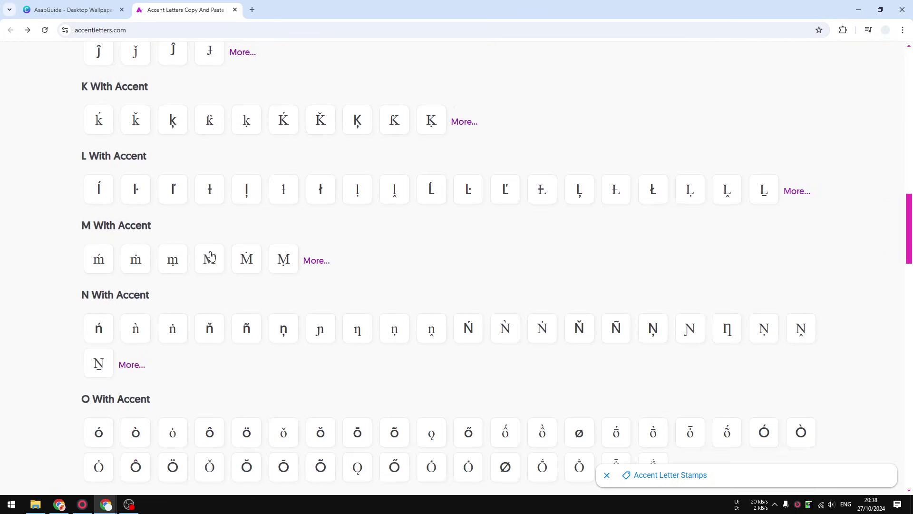
scroll(148, 275, down, 3)
scroll(148, 275, down, 2)
scroll(149, 275, down, 3)
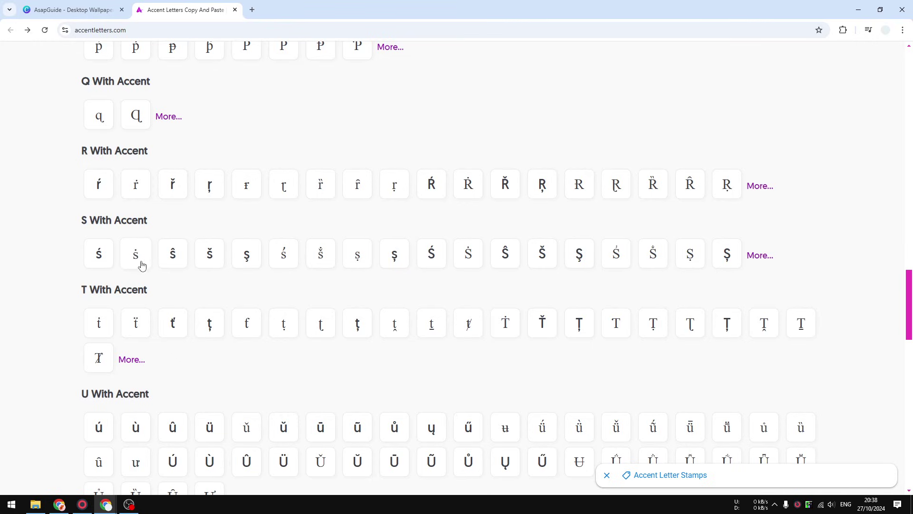
click(100, 263)
click(100, 260)
Replace the final s of 'this' with the pasted ś, making it 'thiś'.
key(ctrl+Tab)
click(389, 250)
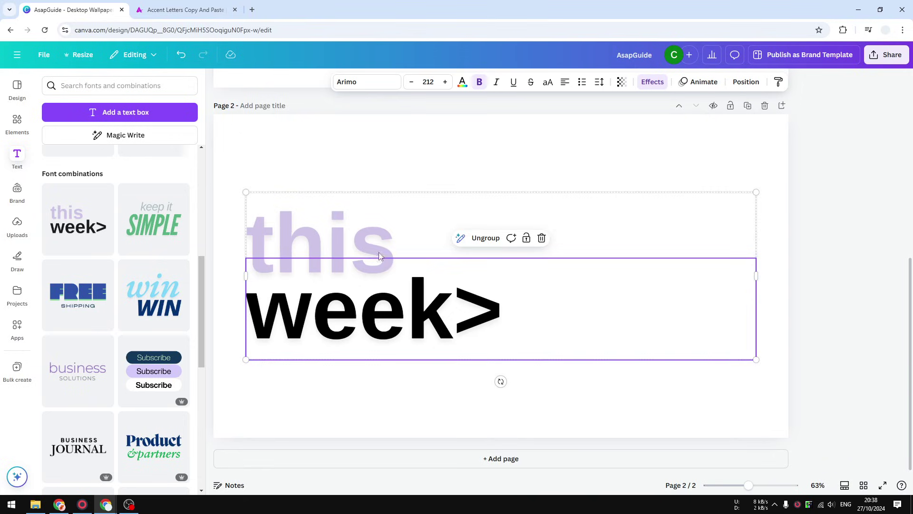
double_click(379, 236)
click(394, 243)
drag(394, 243, 367, 227)
right_click(371, 228)
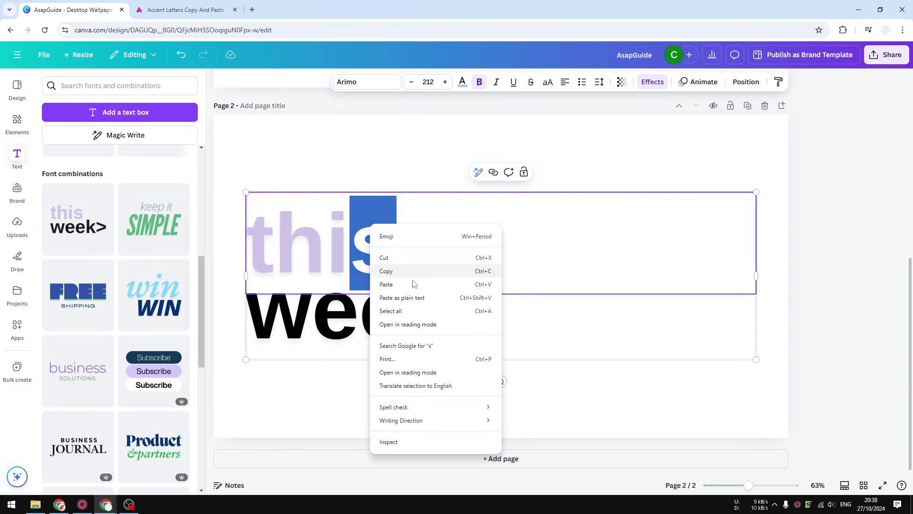
click(410, 287)
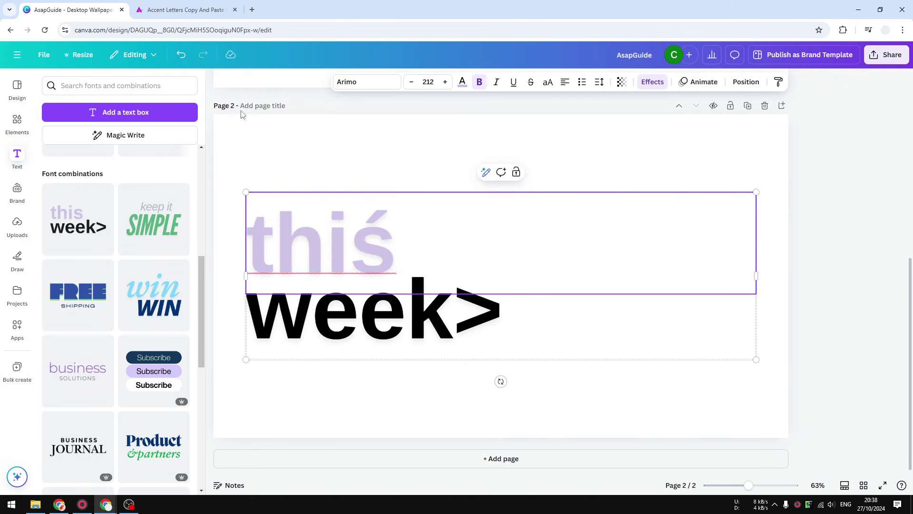
Copy the accented letter é from accentletters.com and return to Canva.
click(184, 9)
scroll(428, 199, up, 8)
scroll(341, 209, up, 8)
scroll(342, 210, up, 6)
scroll(342, 209, up, 5)
scroll(342, 210, up, 5)
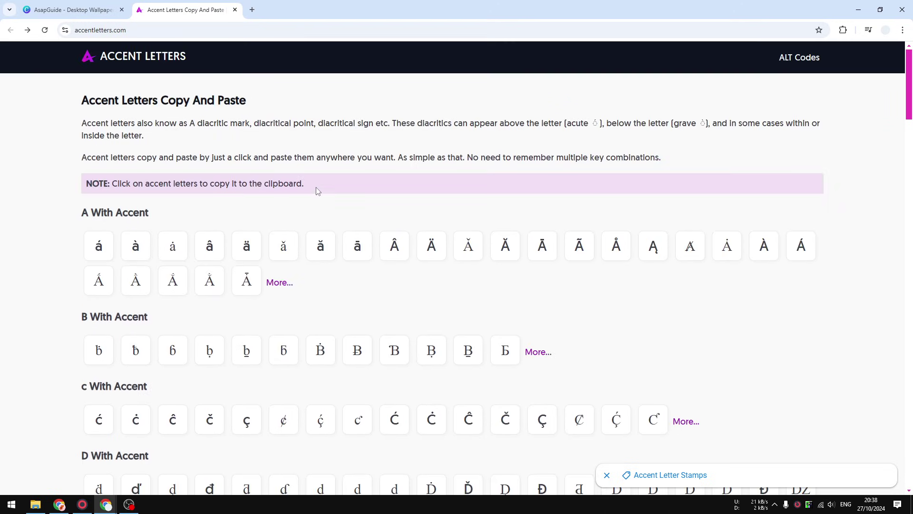
scroll(316, 187, down, 5)
scroll(316, 188, down, 3)
click(99, 236)
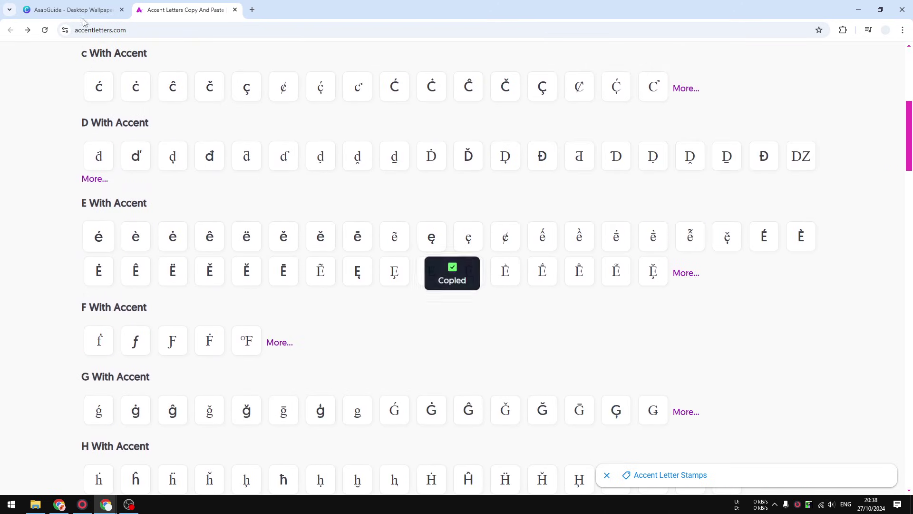
click(72, 10)
Select the second e in the 'week>' text on page 2.
click(363, 321)
double_click(363, 321)
click(362, 319)
double_click(379, 314)
Paste é over the selected e in 'week>', then deselect the page.
right_click(380, 310)
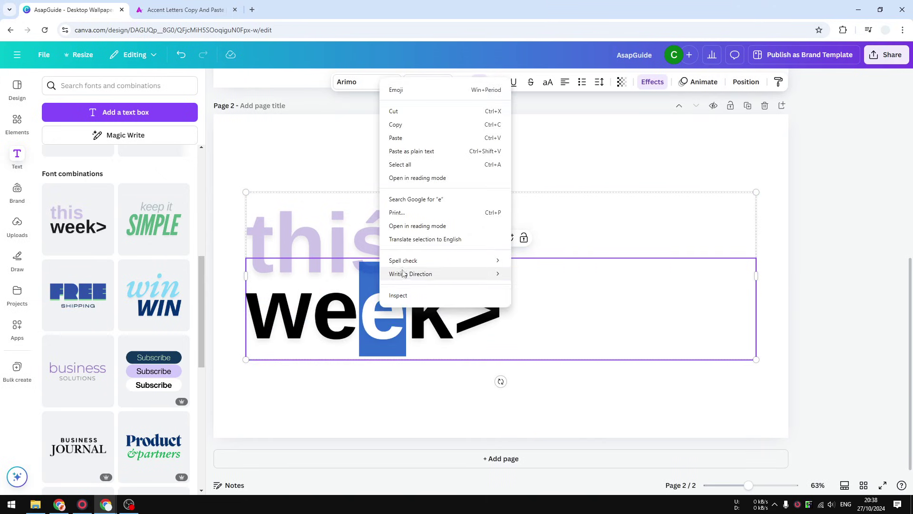
click(413, 140)
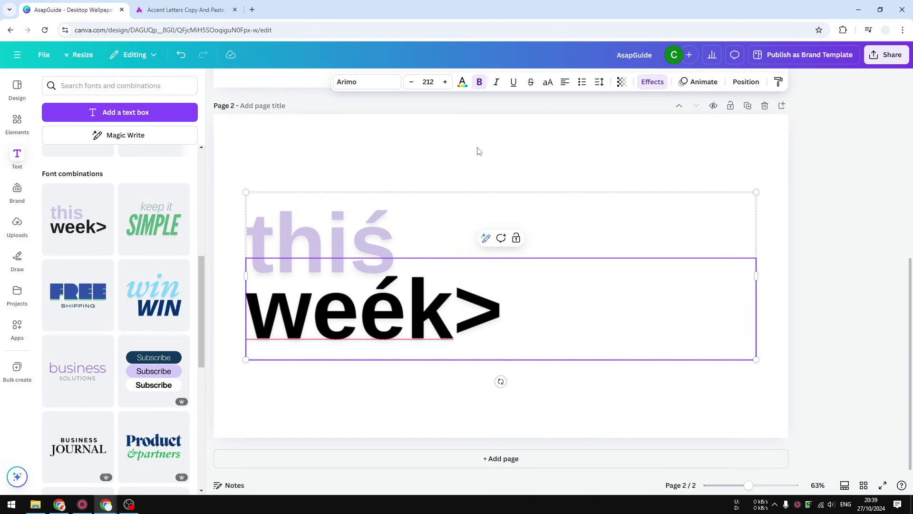
click(477, 164)
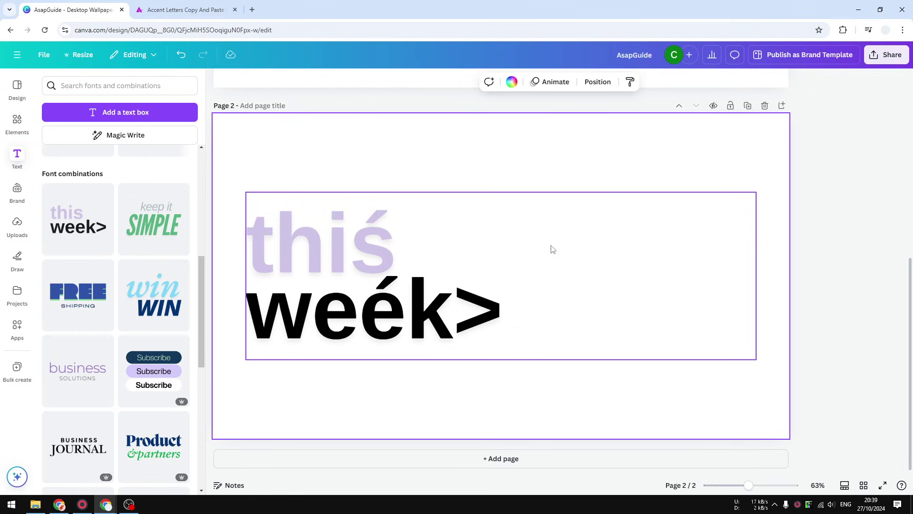
click(829, 288)
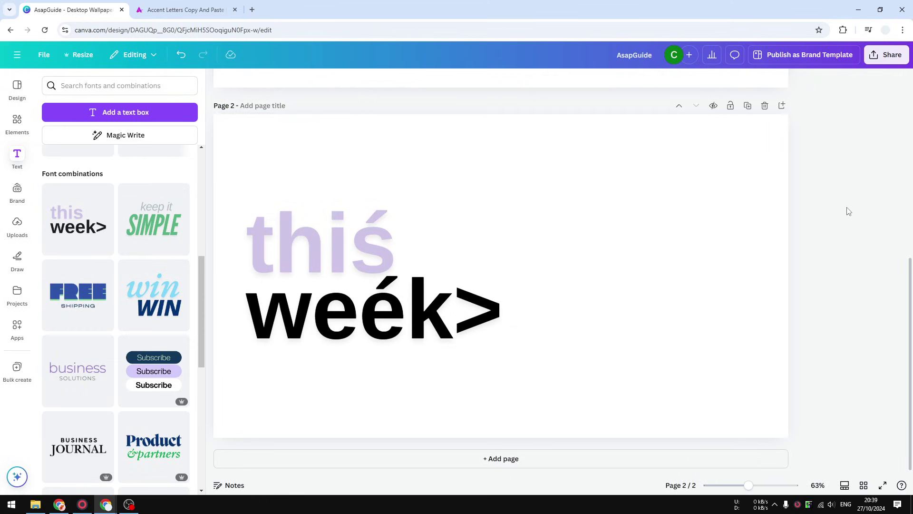